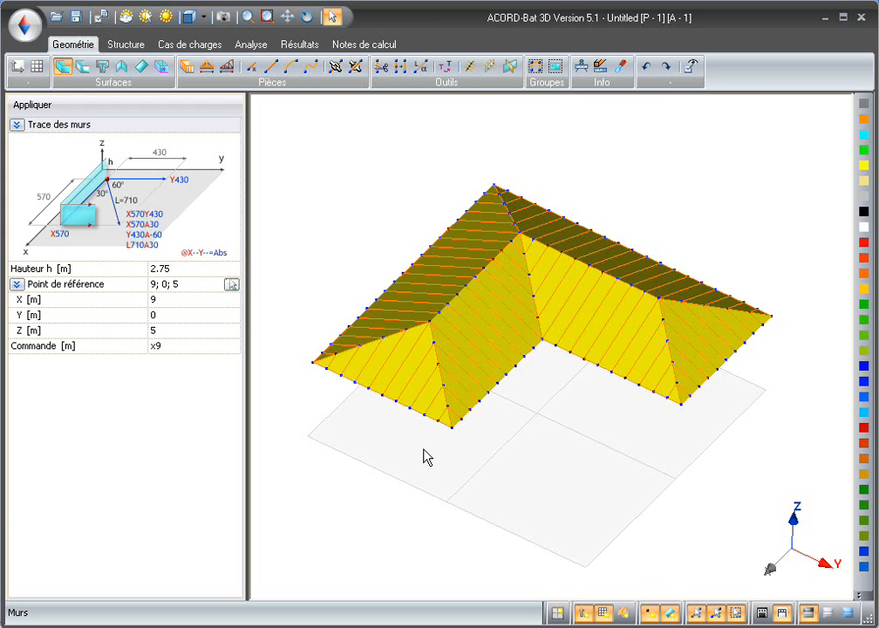
In a new project, trace a closed L-shaped outline of linked points from 0; 0; 3 using x10, y5, x-5, y5, x-5, y-10.
click(28, 29)
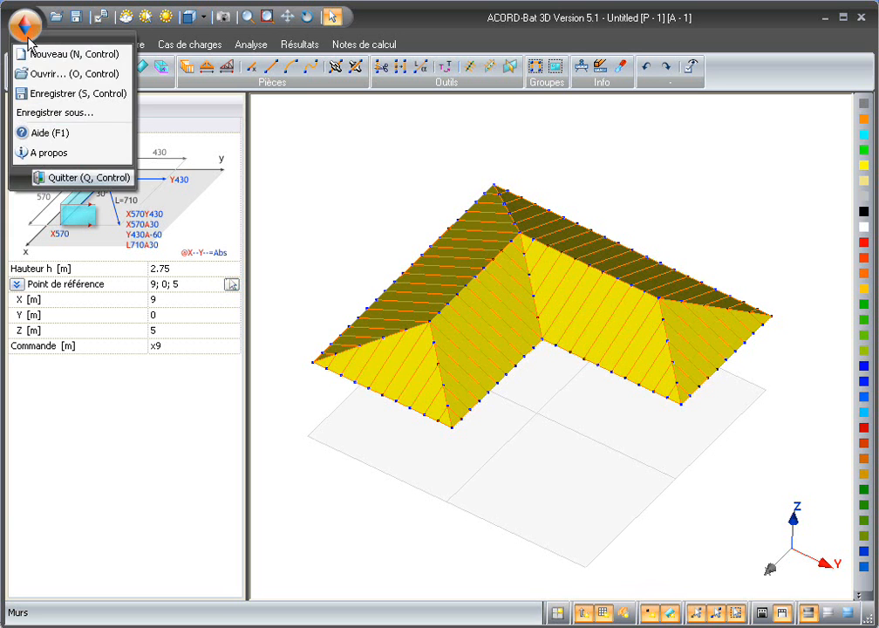
click(33, 55)
click(252, 69)
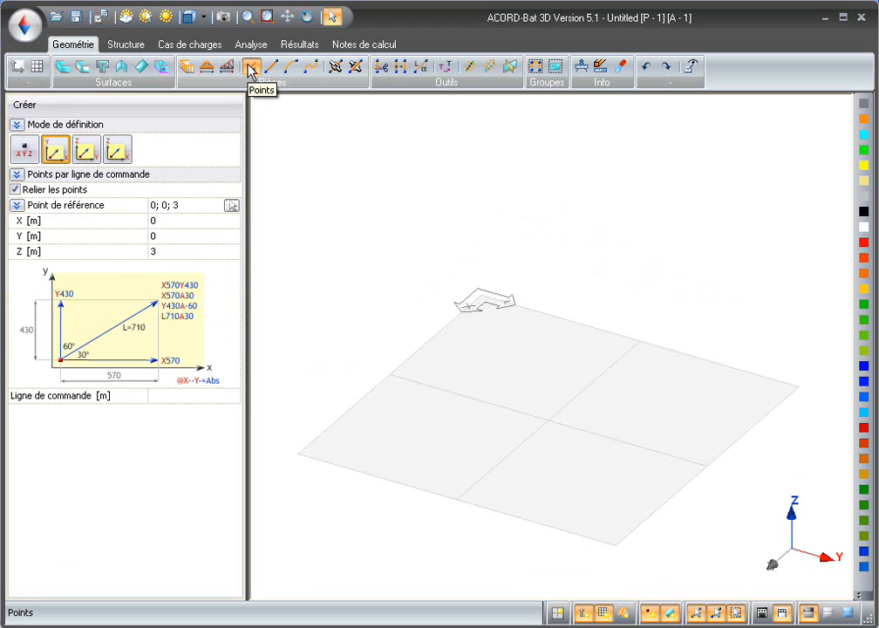
click(202, 401)
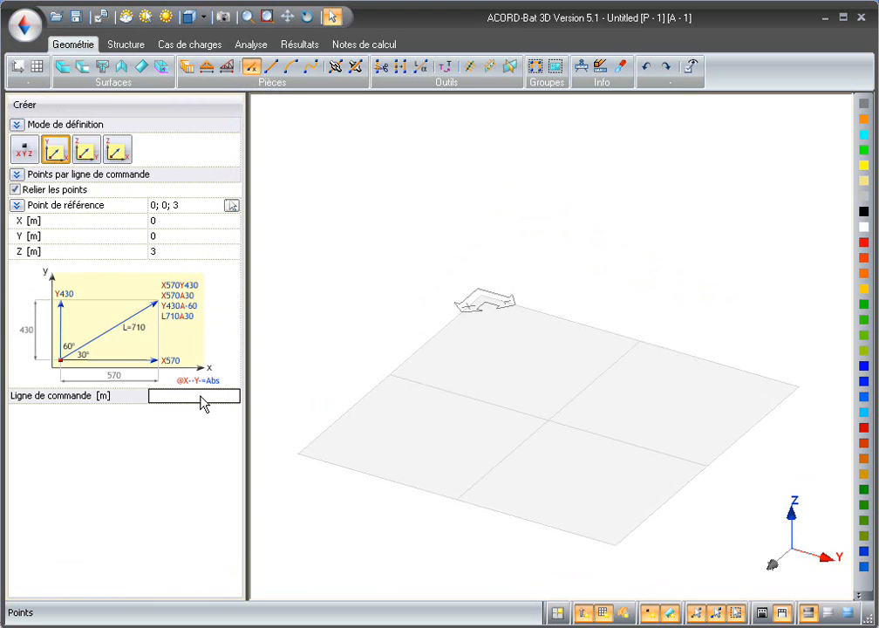
text(x10)
key(Return)
text(y5)
key(Return)
text(x-5)
key(Return)
text(y5)
key(Return)
text(x-5)
key(Return)
text(y-10)
key(Return)
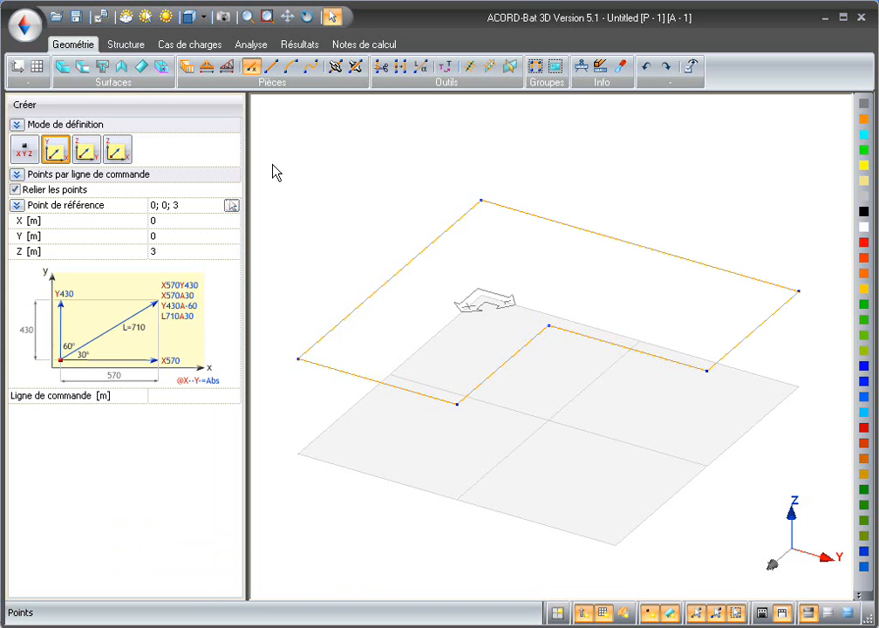
Generate the attic roof junctions (Raccords de combles) on the whole L-shaped outline with the same 25° slope for all planes.
drag(273, 164, 855, 504)
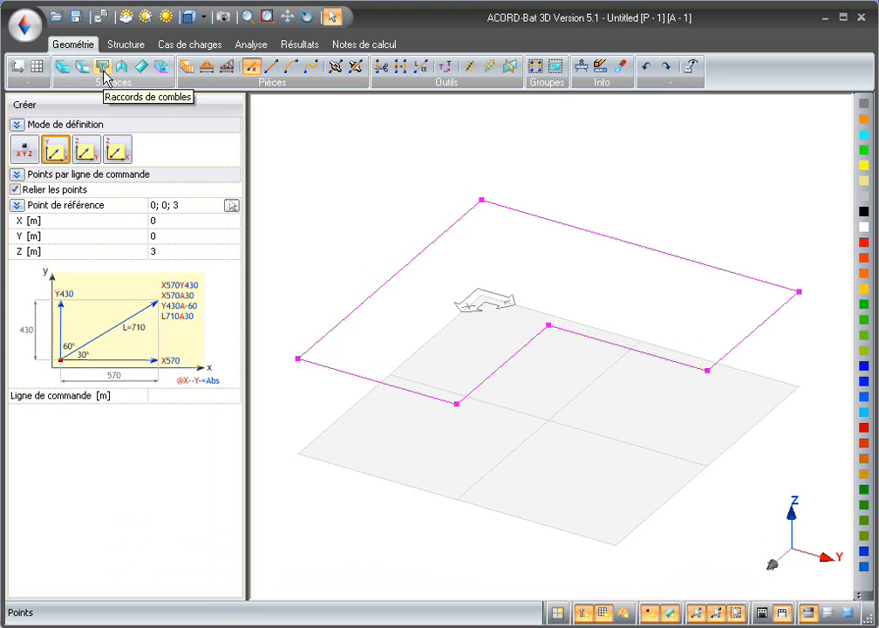
click(103, 68)
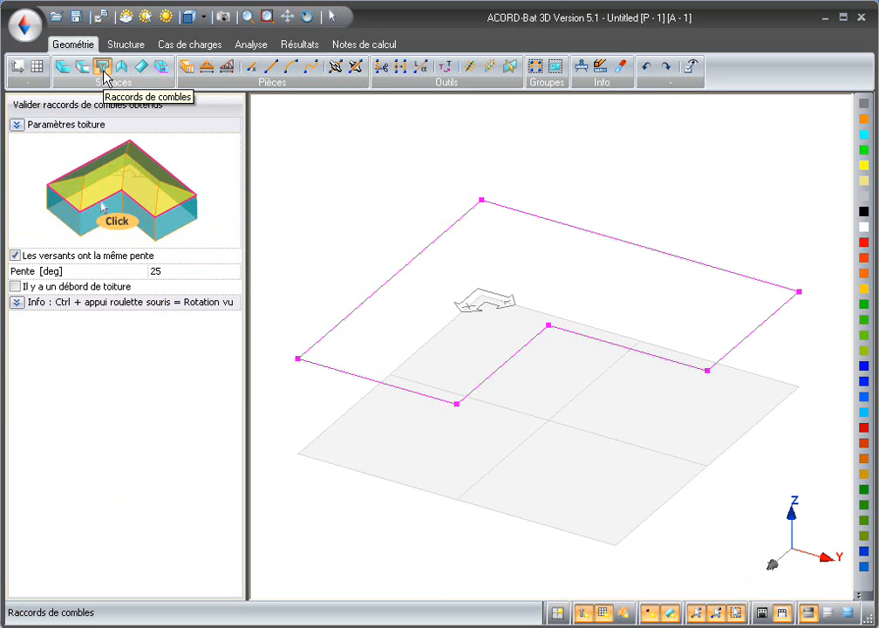
click(183, 272)
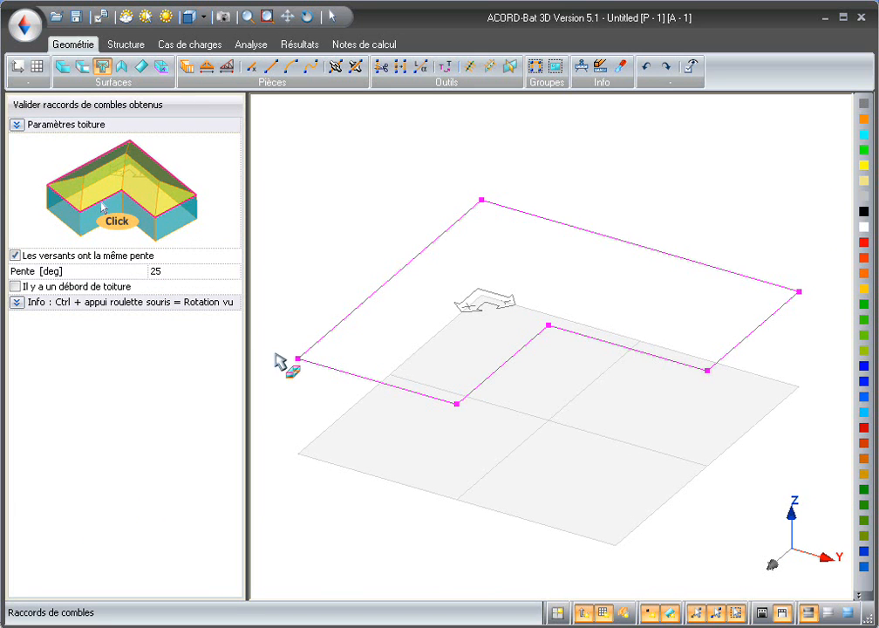
click(332, 370)
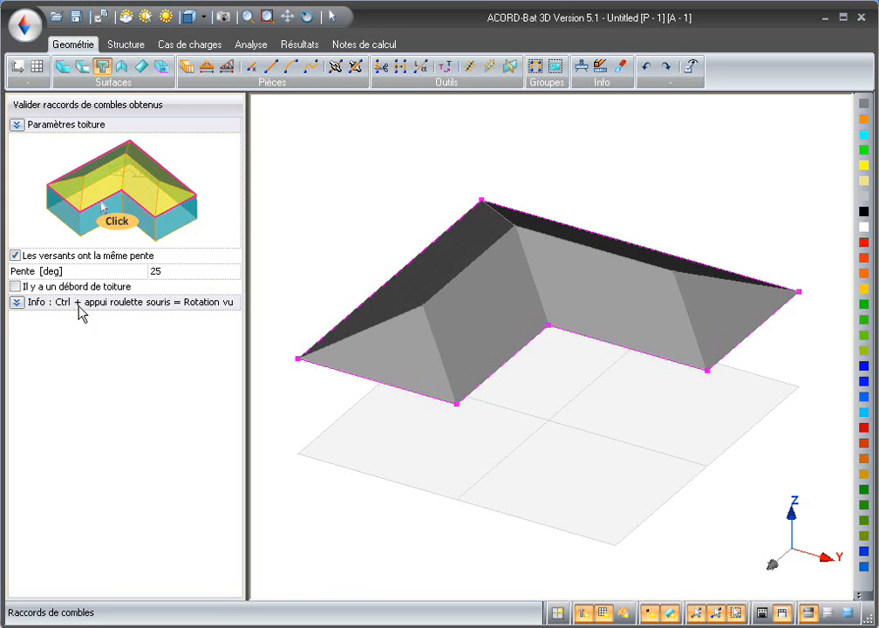
Try a 50 cm roof overhang around the outline and disable the overhang option again.
click(15, 287)
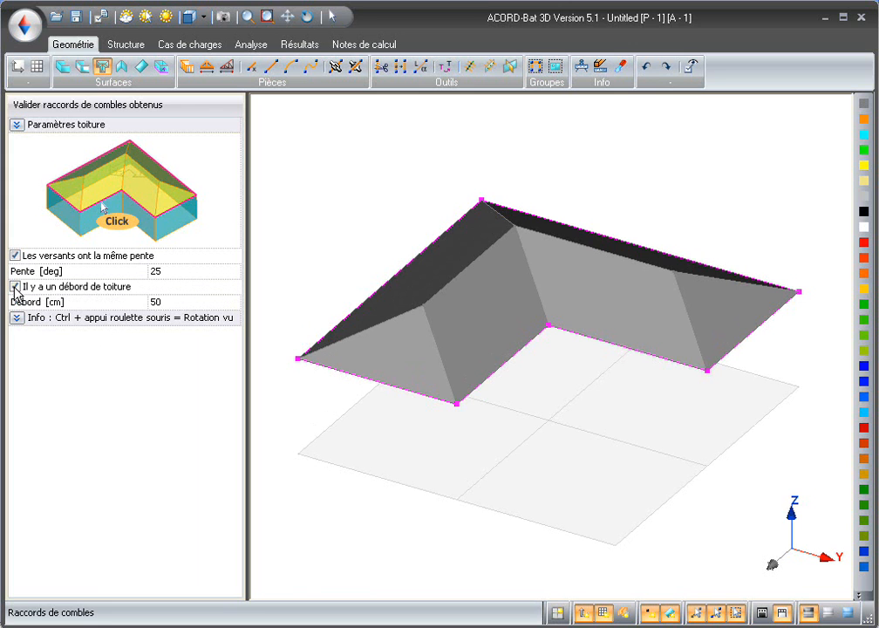
click(324, 369)
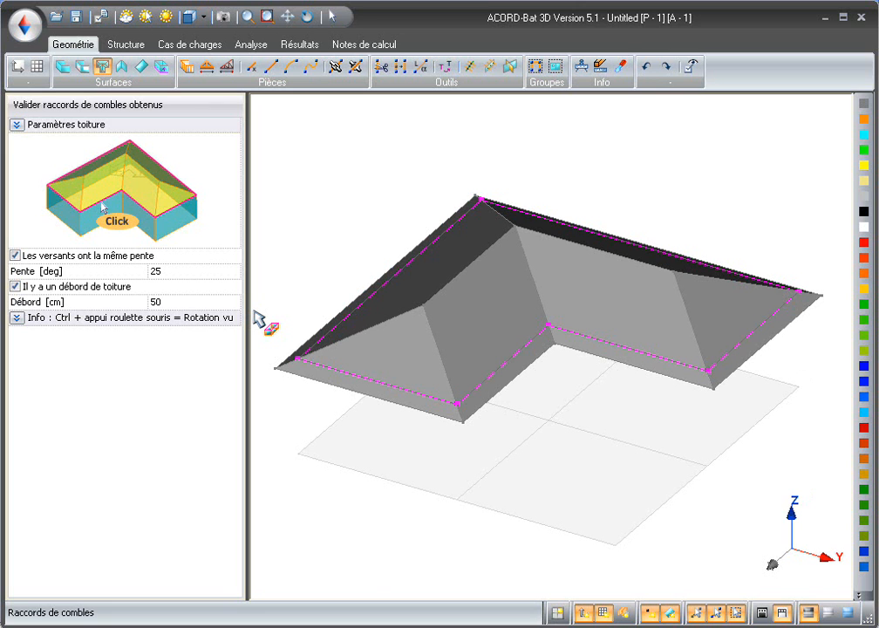
click(15, 285)
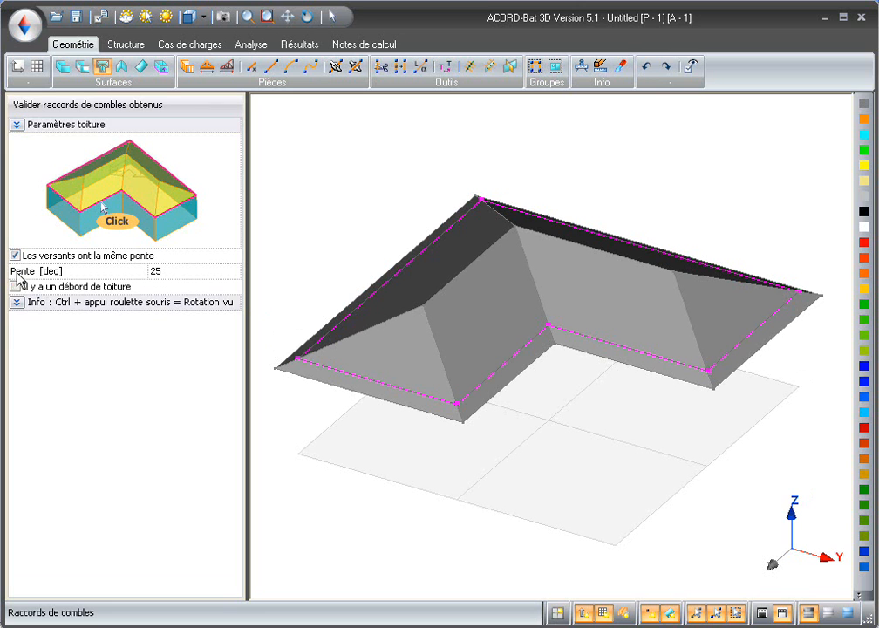
Try individual roof slopes by disabling the shared slope and applying 45° to the two end planes of the L.
click(15, 255)
click(176, 271)
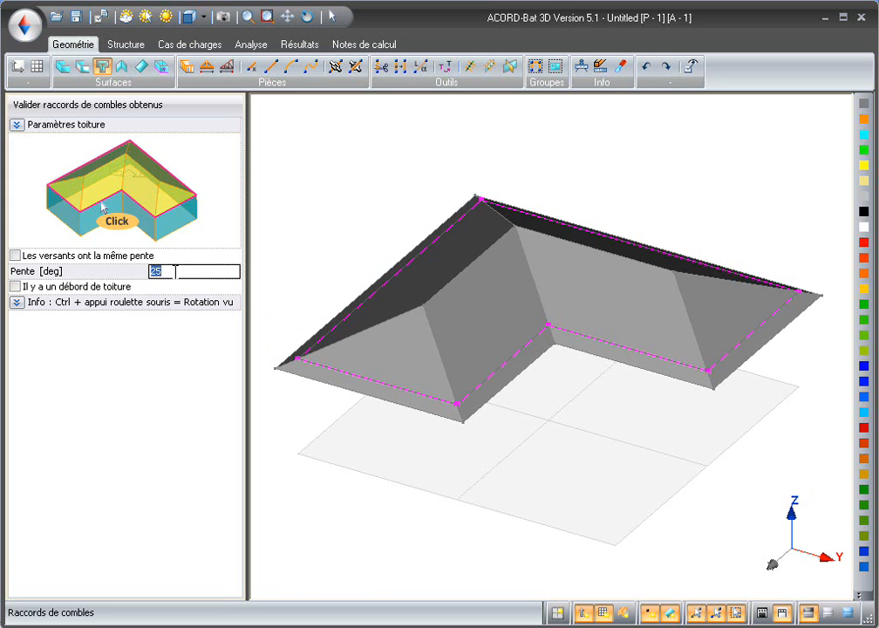
text(45)
click(372, 382)
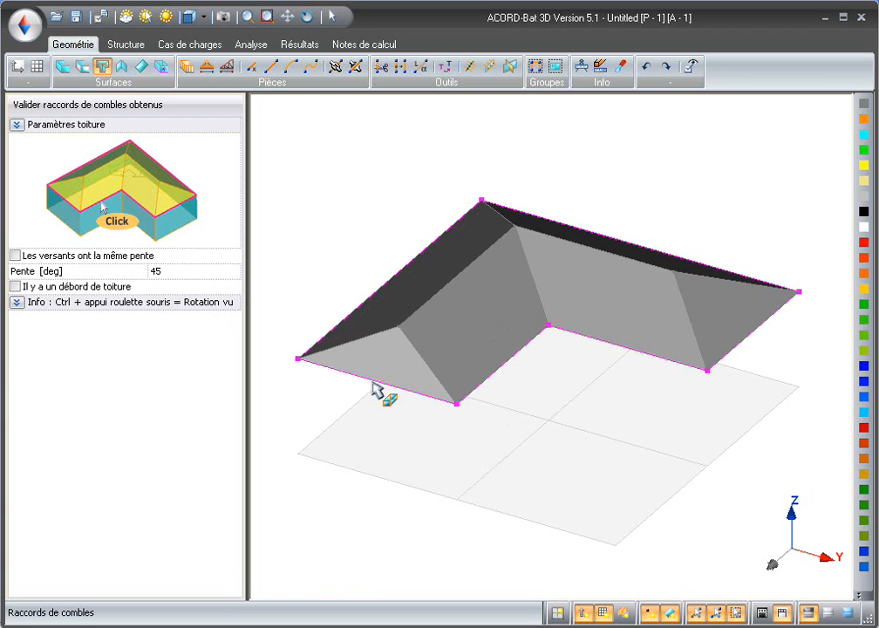
click(757, 342)
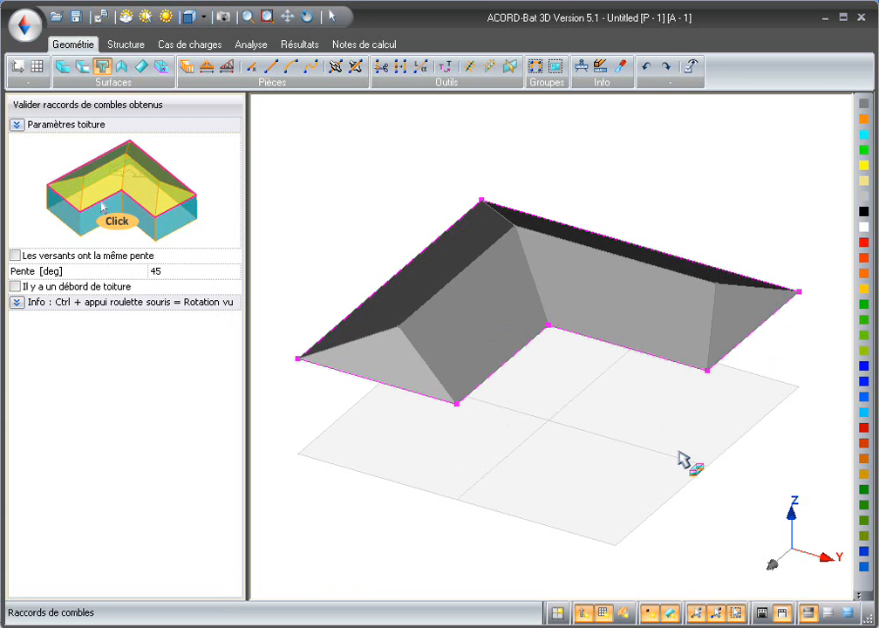
Try a 90° slope on the two end planes of the L-shaped roof.
click(205, 270)
text(90)
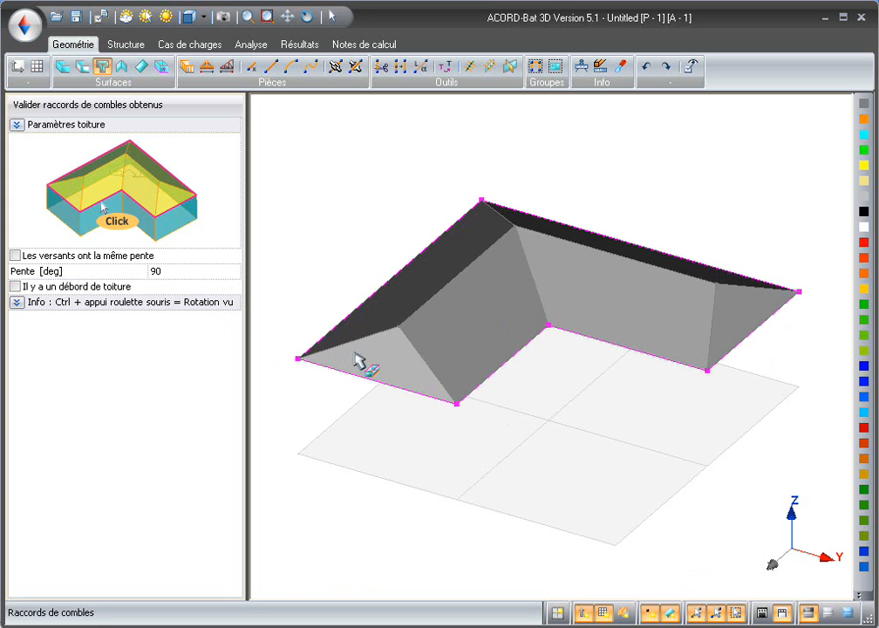
click(360, 375)
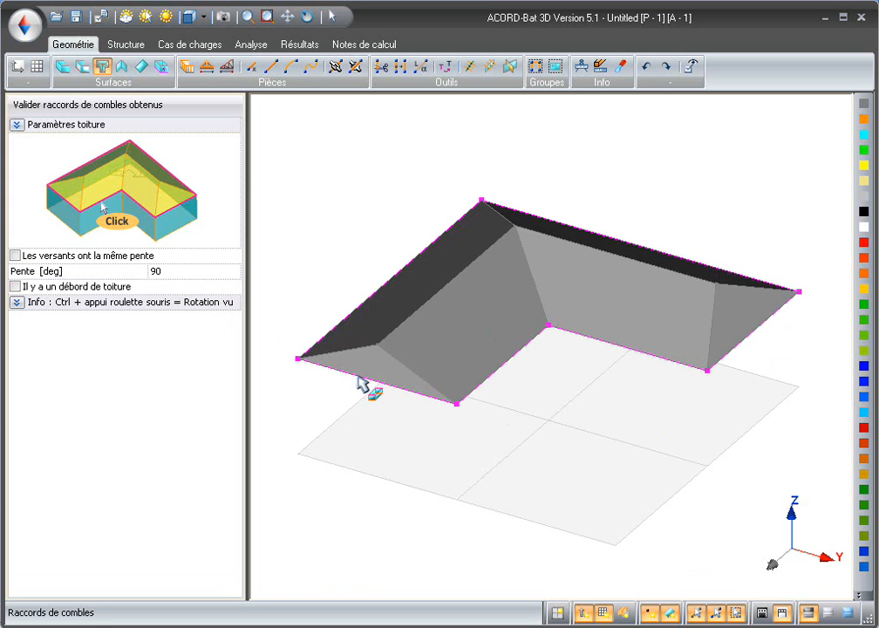
click(757, 333)
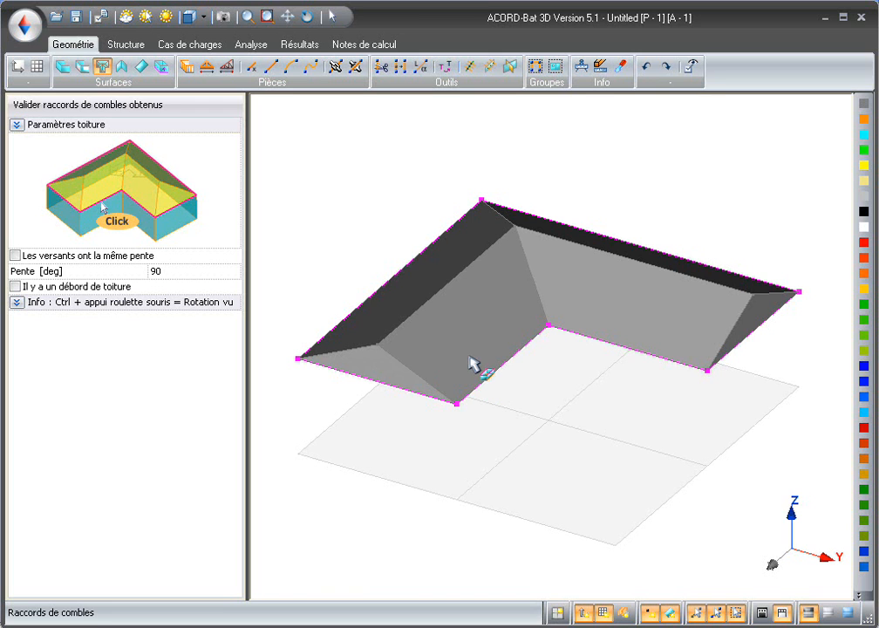
Give all roof planes the same 25° slope and validate the resulting roof junctions.
click(16, 256)
click(162, 273)
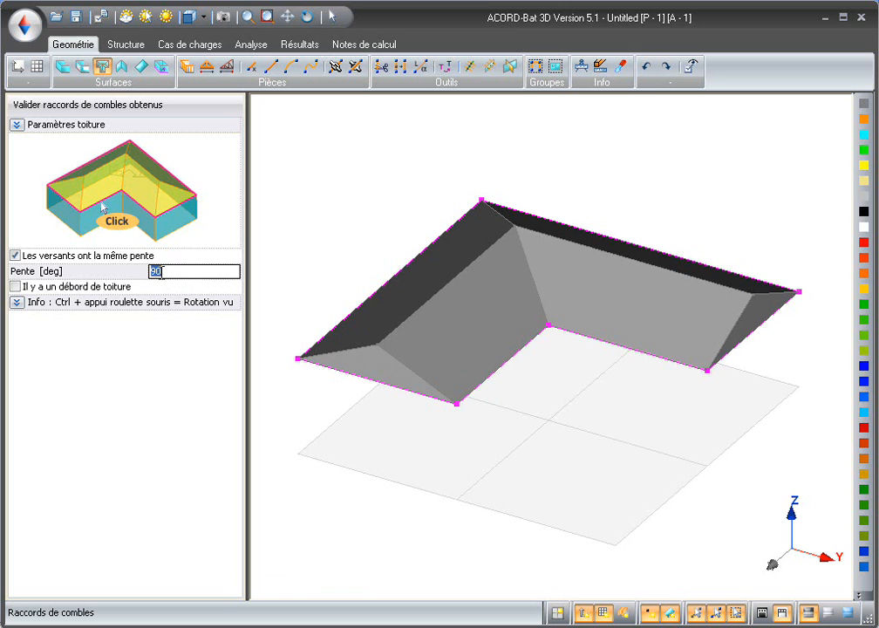
text(25)
key(Return)
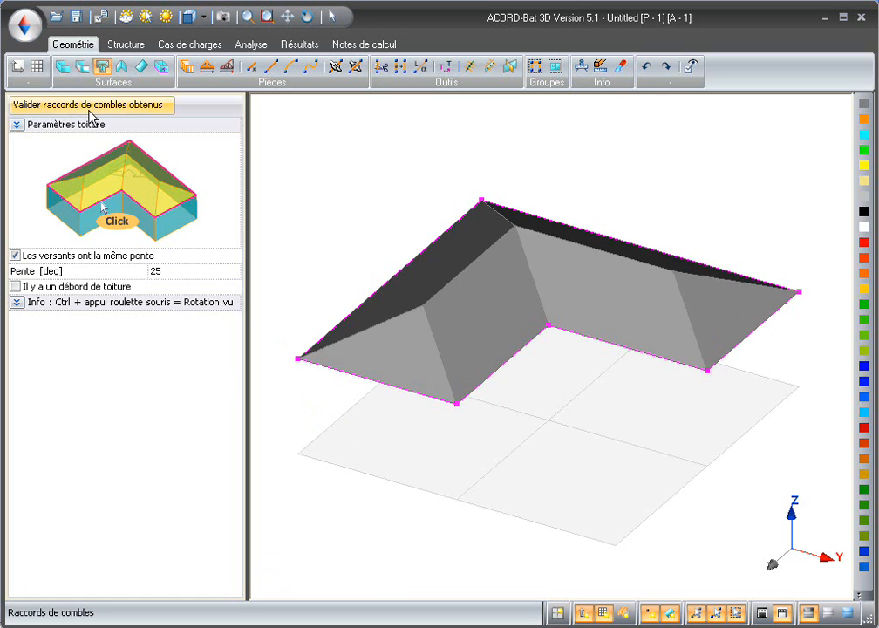
click(90, 109)
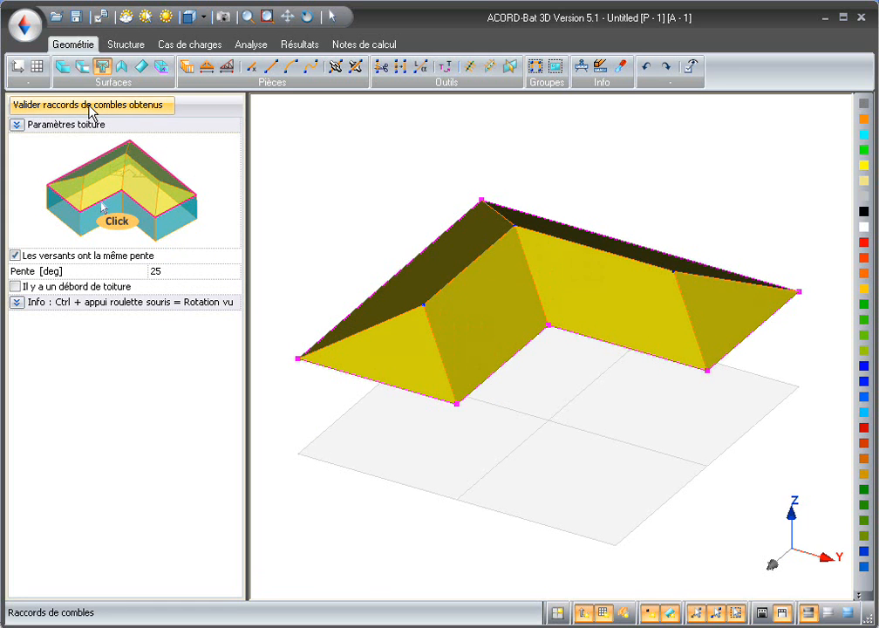
Create rafters on all six roof planes with the members-on-surface command (Pièces sur surface), spaced 50 cm apart.
click(307, 15)
drag(566, 315, 617, 430)
middle_drag(557, 422, 566, 383)
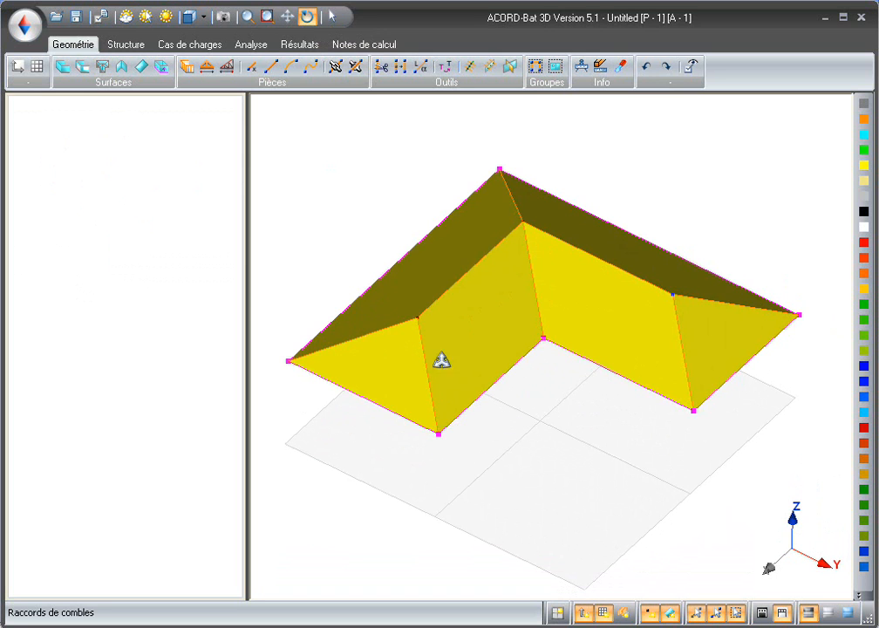
click(331, 17)
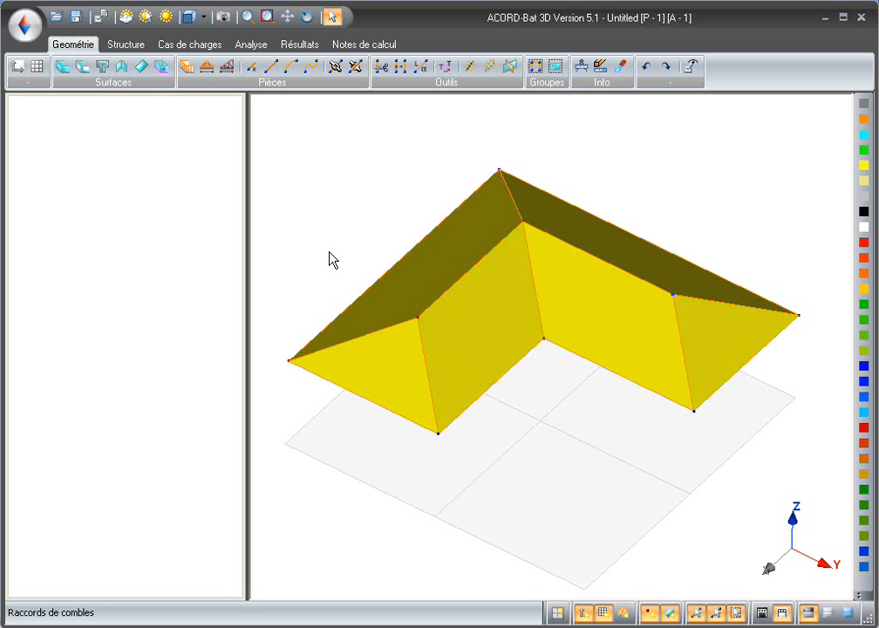
click(188, 67)
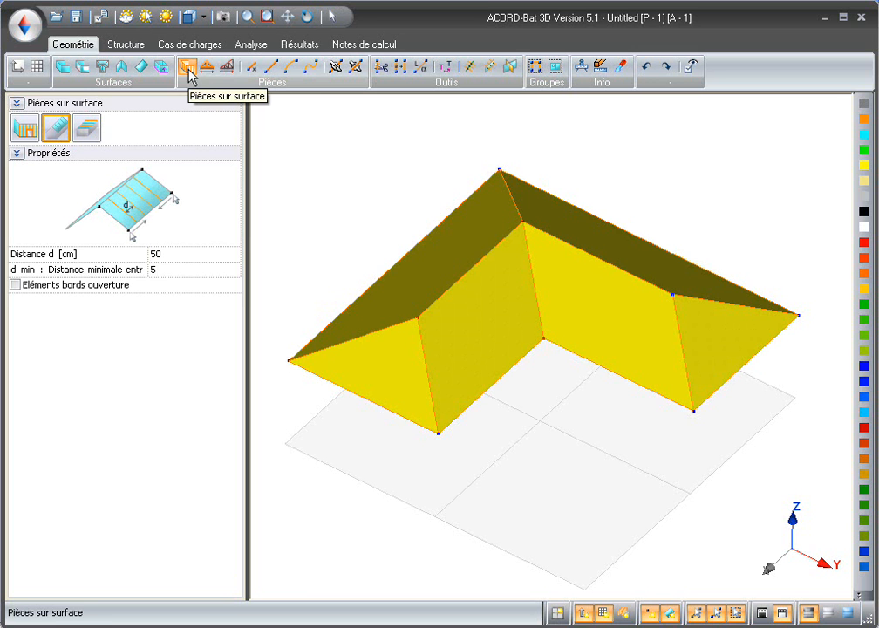
click(190, 254)
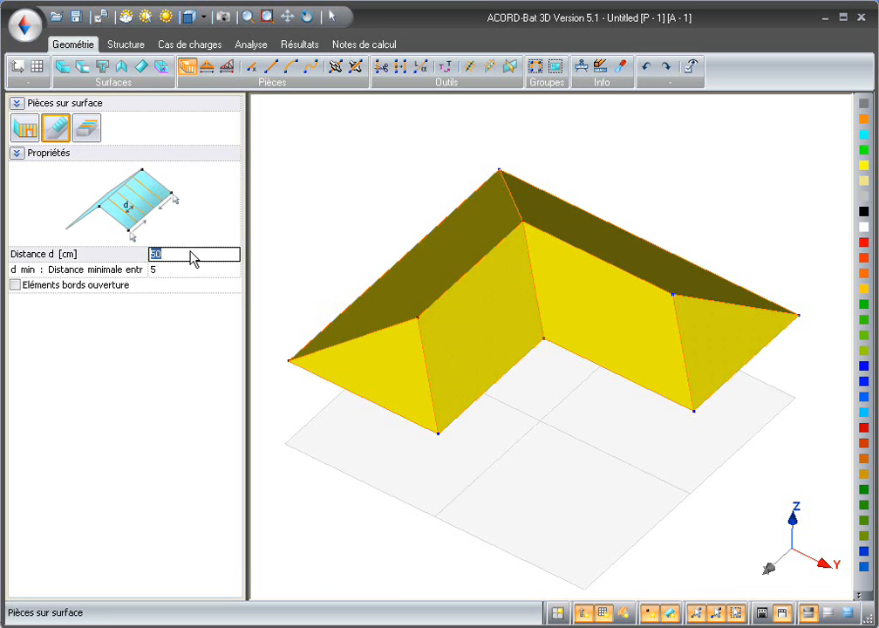
text(50)
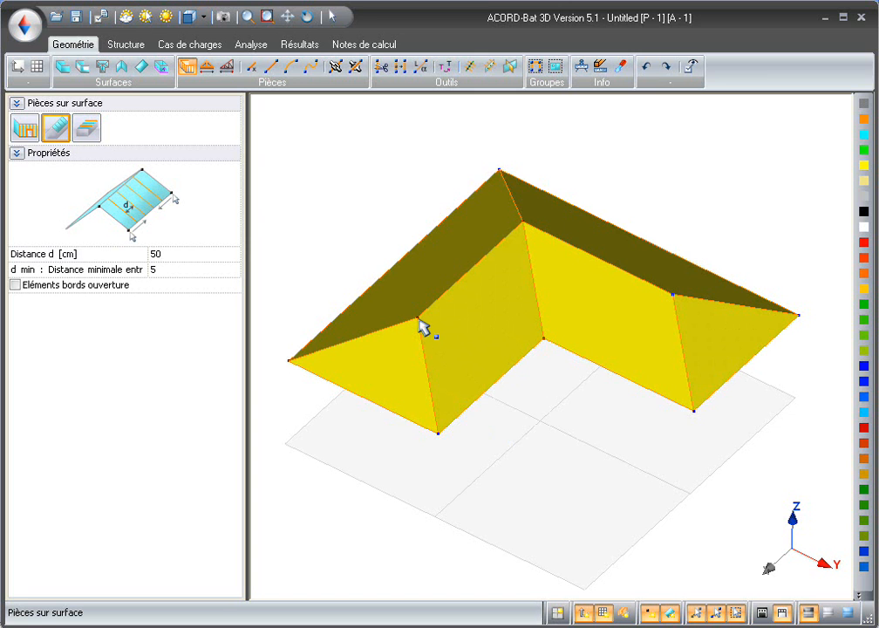
click(464, 344)
click(415, 352)
click(418, 308)
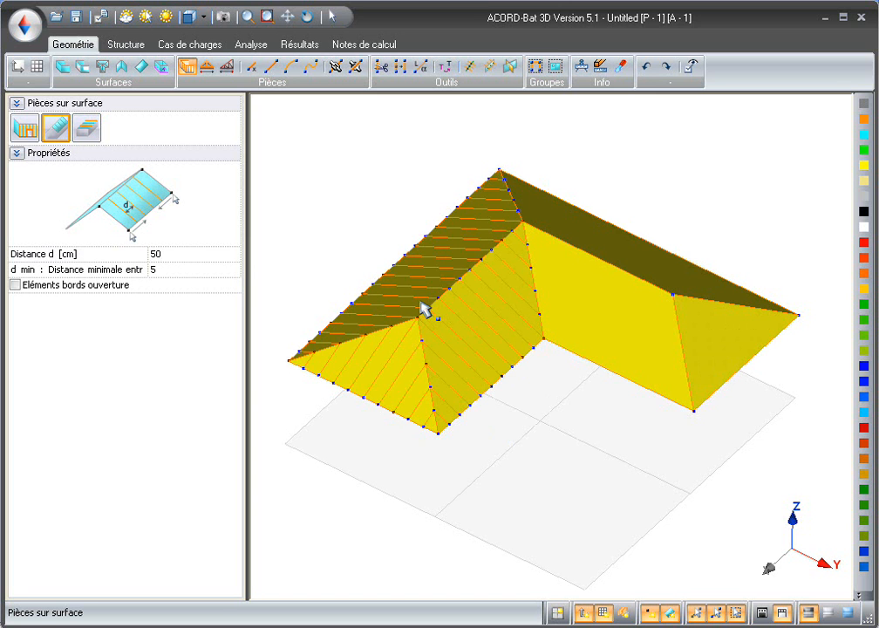
click(526, 225)
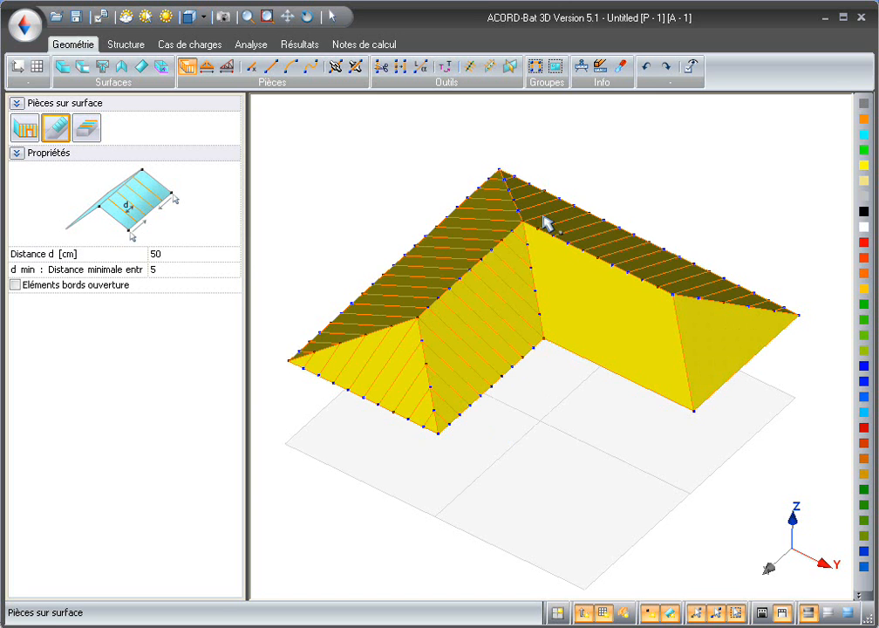
click(567, 284)
click(687, 314)
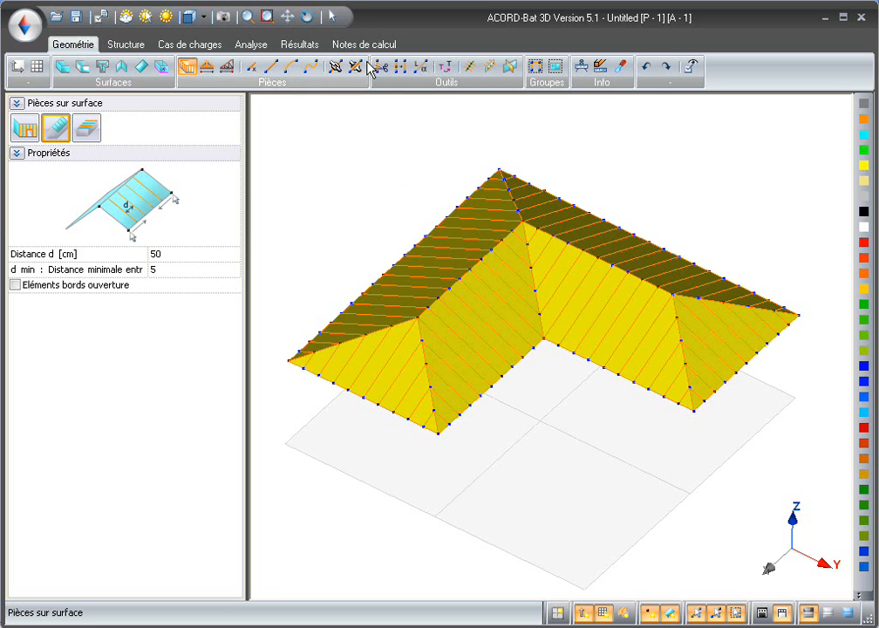
click(308, 16)
drag(580, 412, 526, 471)
middle_drag(530, 340, 551, 360)
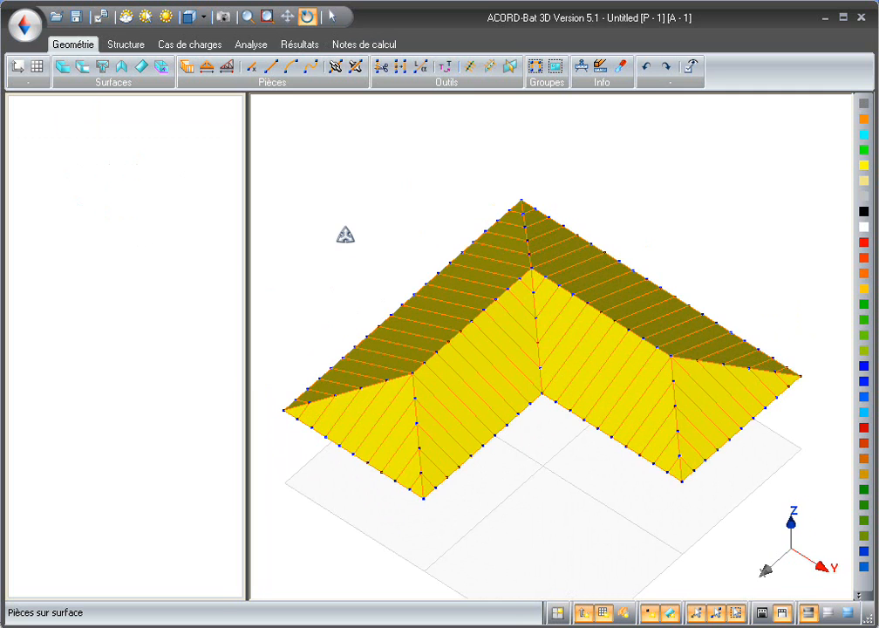